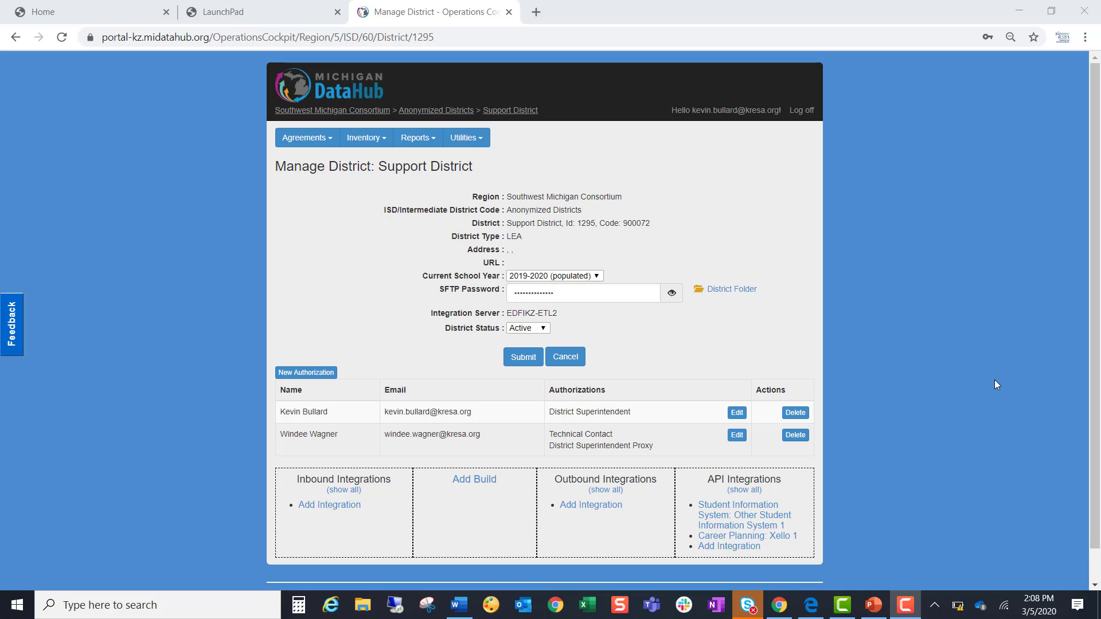
From the Michigan Data Hub home page, search the Product Catalog for 'oneroster' and open OneRoster
{"action": "left_click", "coordinate": [110, 8]}
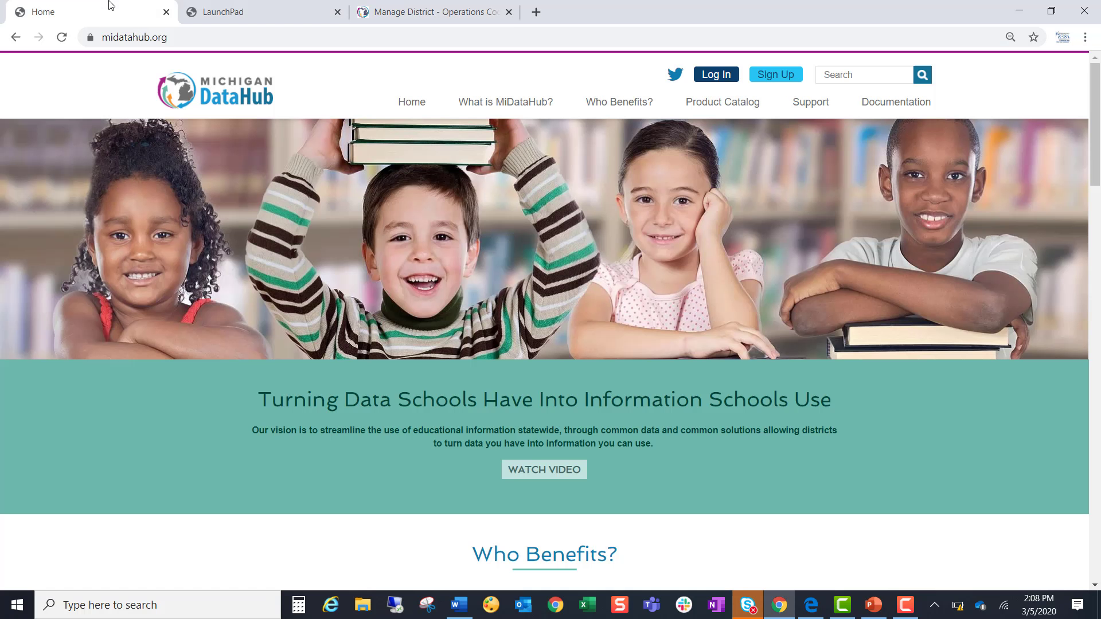
{"action": "left_click", "coordinate": [697, 110]}
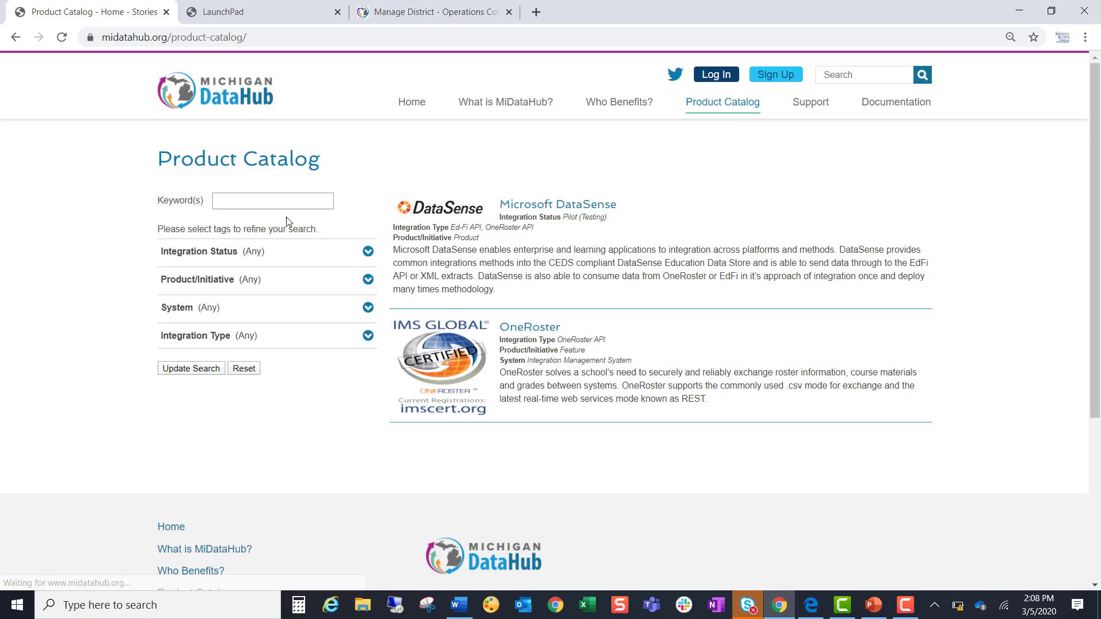
{"action": "left_click", "coordinate": [285, 201]}
{"action": "type", "text": "oneroster"}
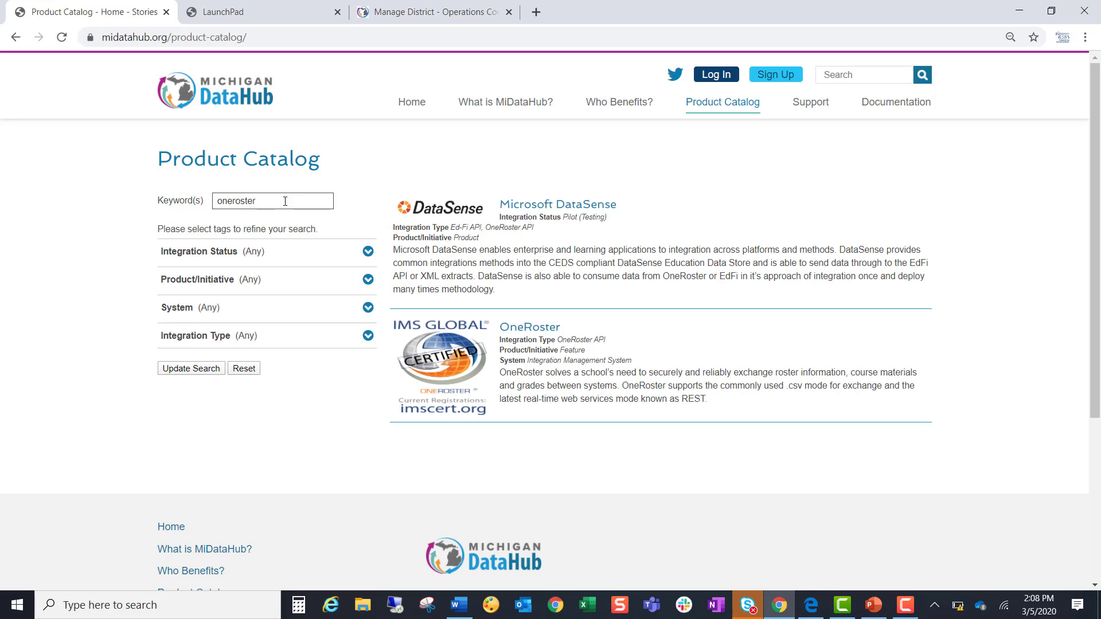
{"action": "left_click", "coordinate": [639, 361]}
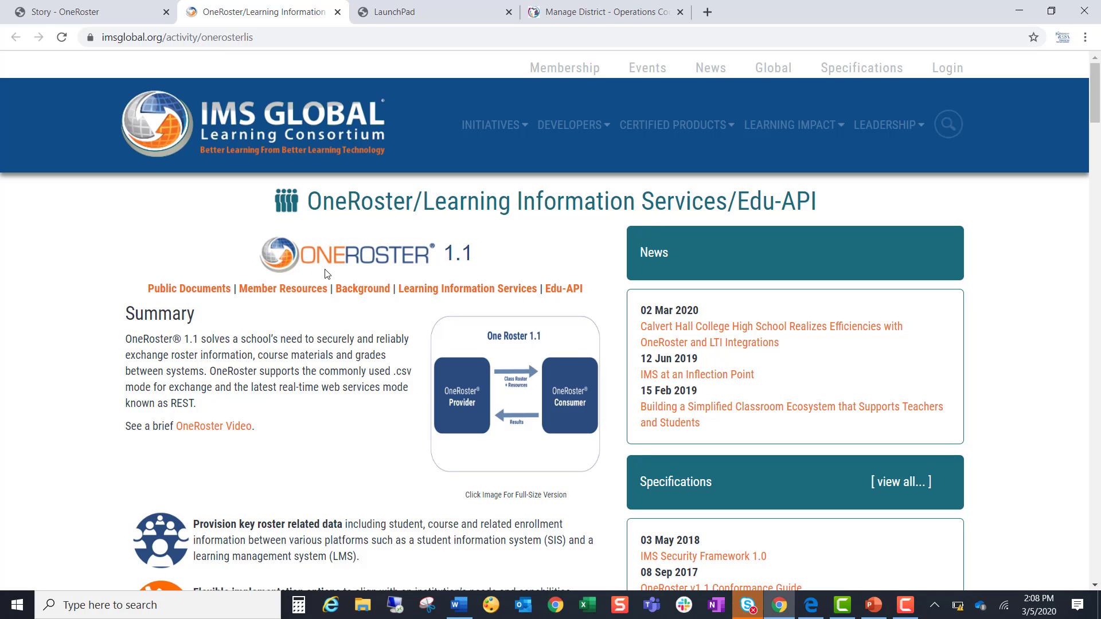
Go back through the LaunchPad to the Support District's Manage District page
{"action": "left_click", "coordinate": [413, 8]}
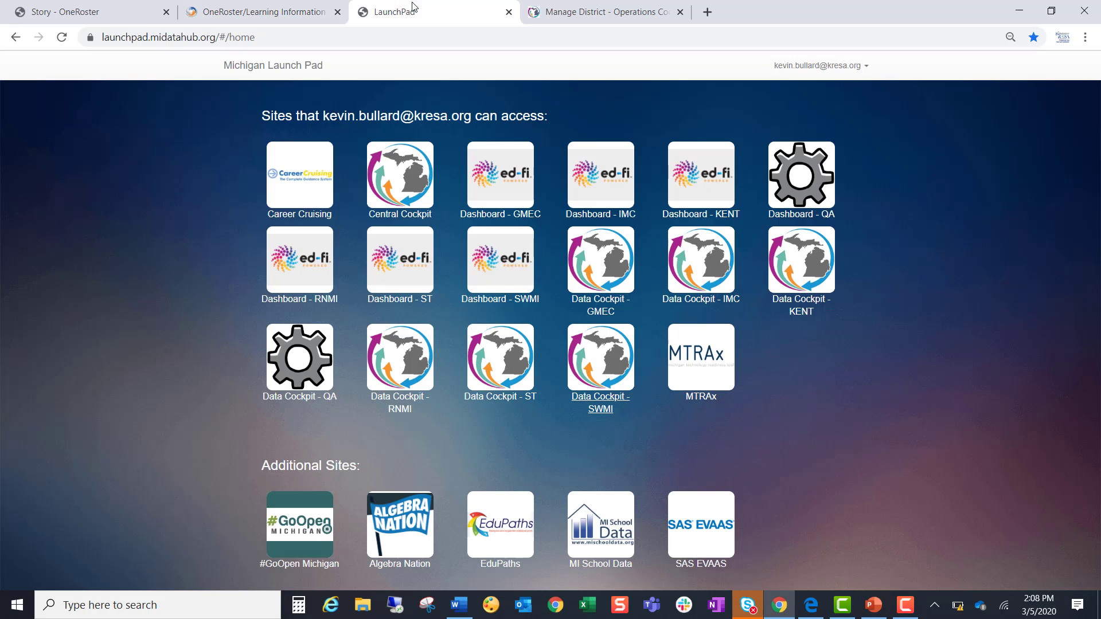
{"action": "left_click", "coordinate": [607, 14]}
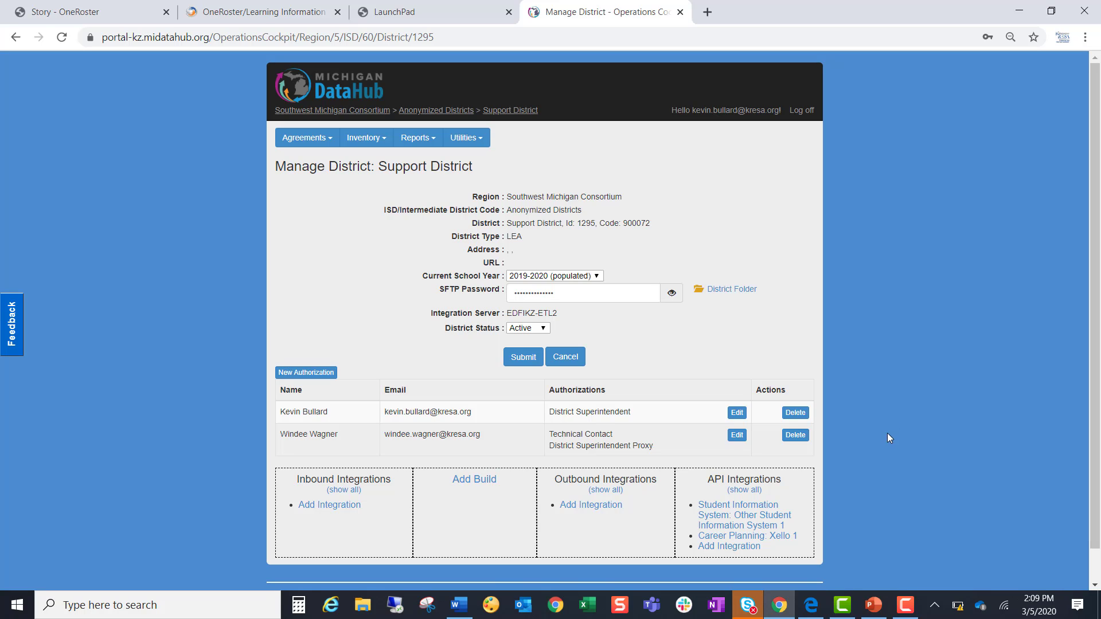
Add an API integration: Learning Management System, vendor McGraw Hill, system ConnectEd - v1, profile None
{"action": "left_click", "coordinate": [745, 548]}
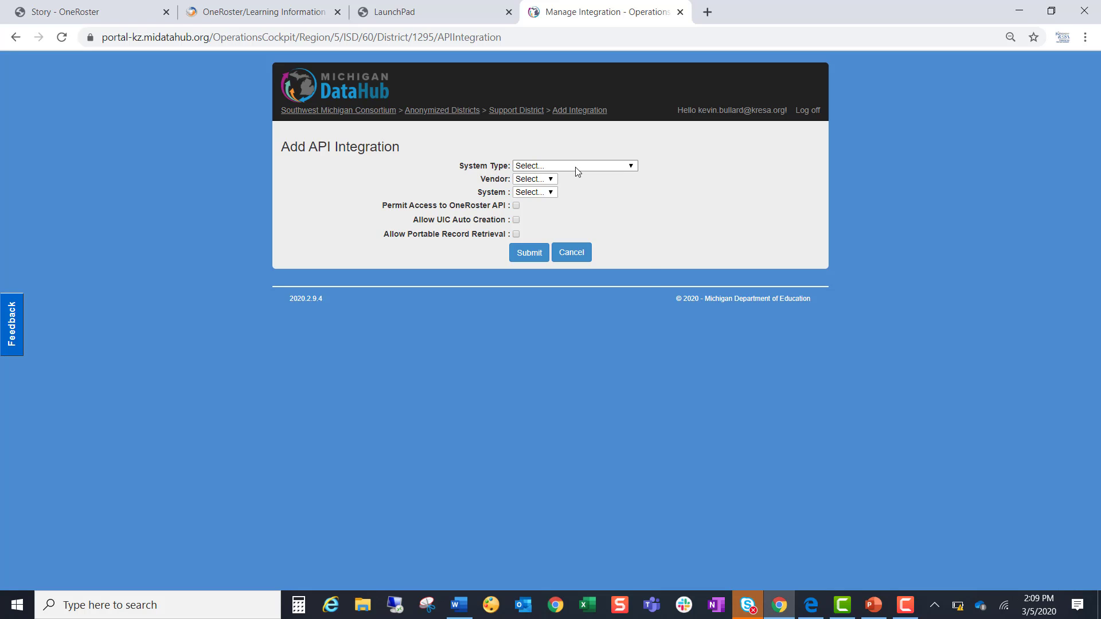
{"action": "left_click", "coordinate": [577, 167]}
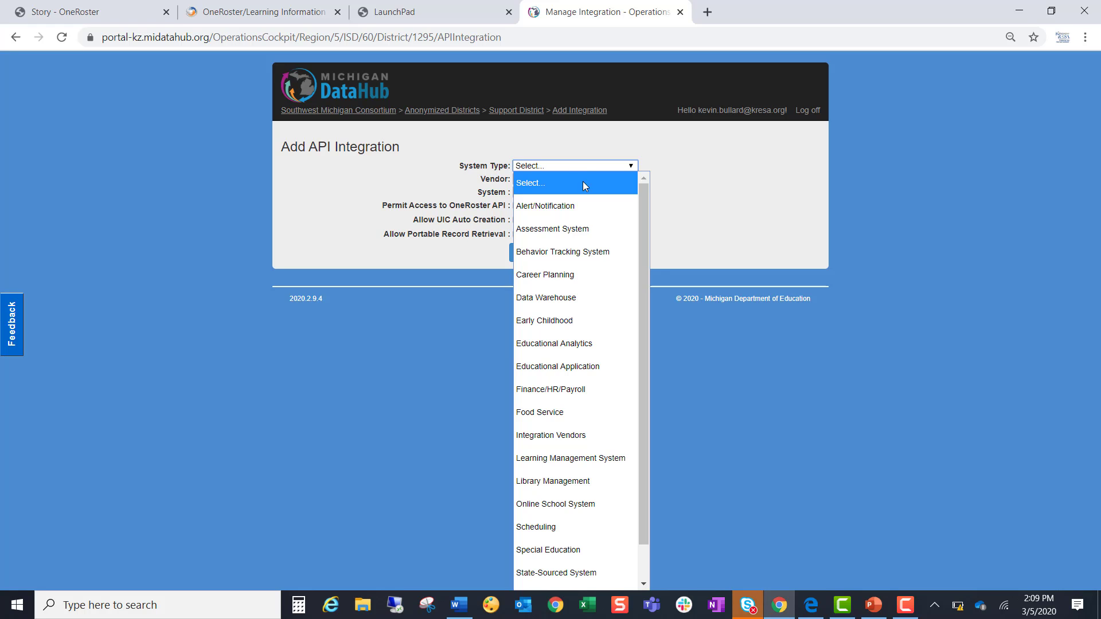
{"action": "left_click", "coordinate": [588, 458]}
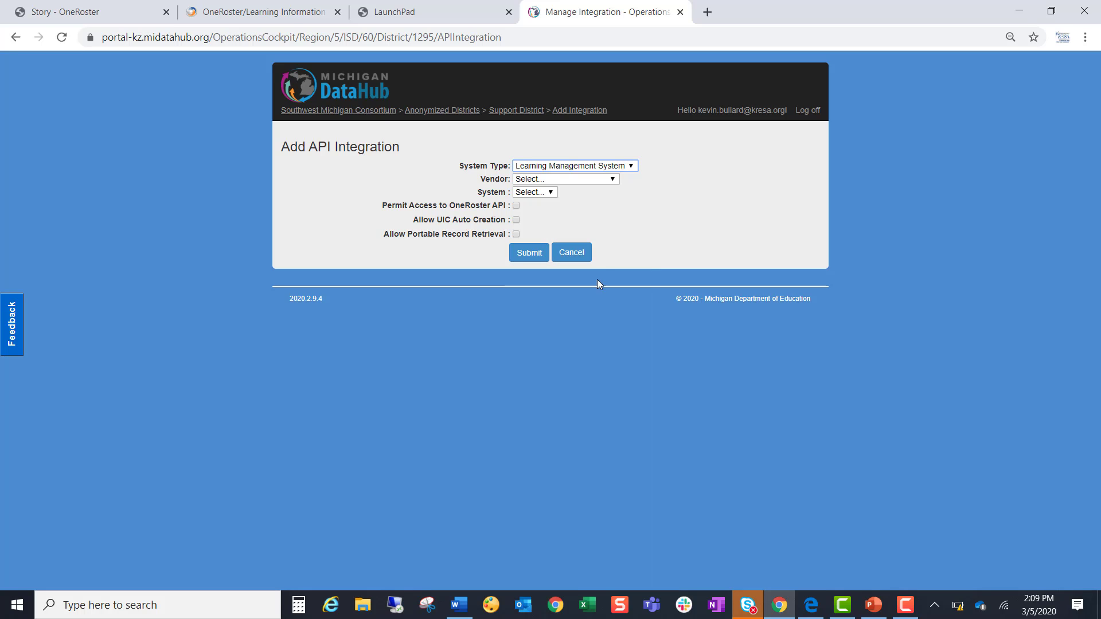
{"action": "left_click", "coordinate": [612, 179]}
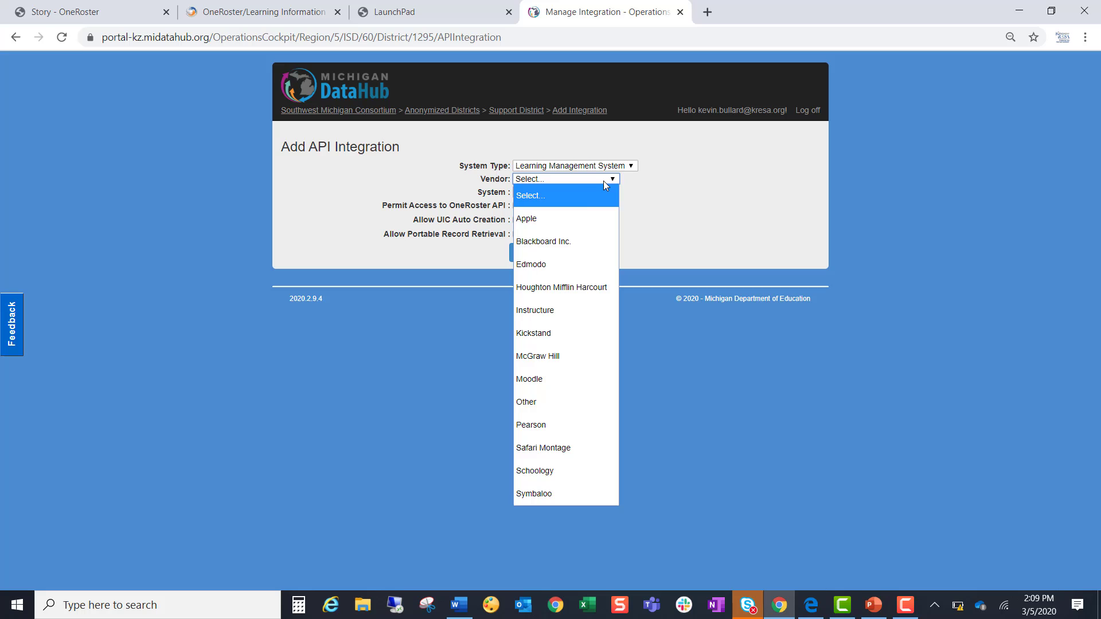
{"action": "left_click", "coordinate": [573, 355]}
{"action": "left_click", "coordinate": [556, 193]}
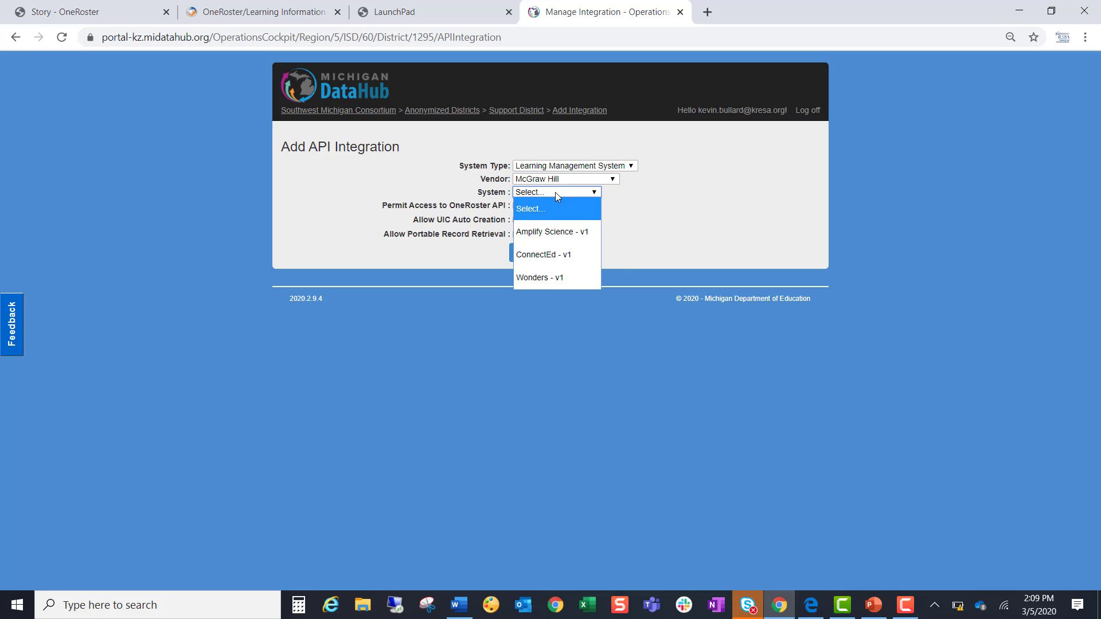
{"action": "left_click", "coordinate": [551, 255]}
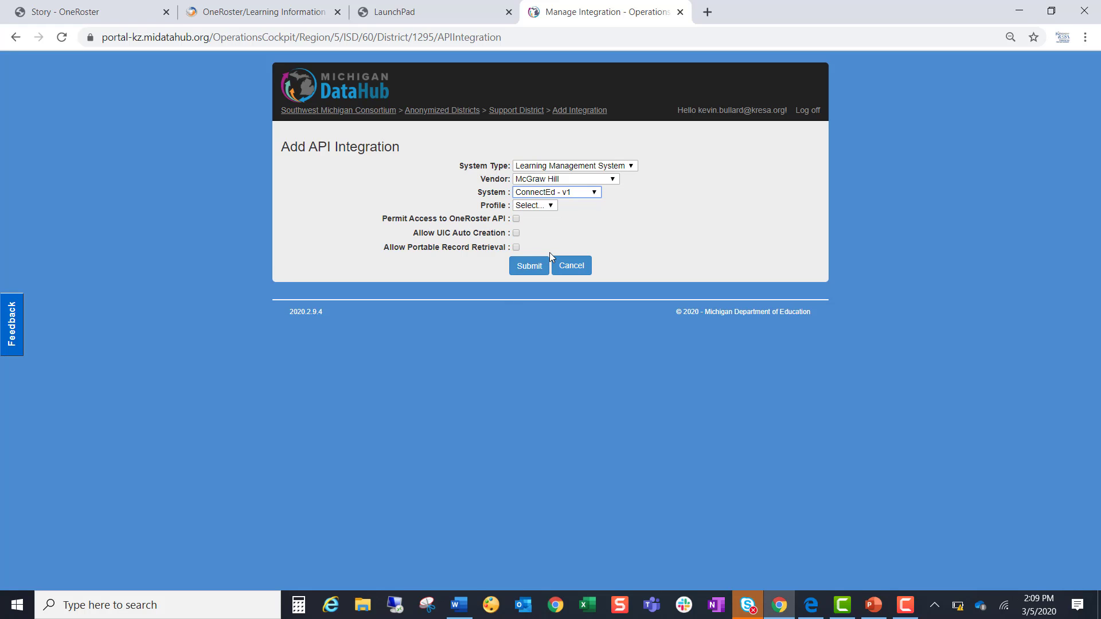
{"action": "left_click", "coordinate": [547, 207]}
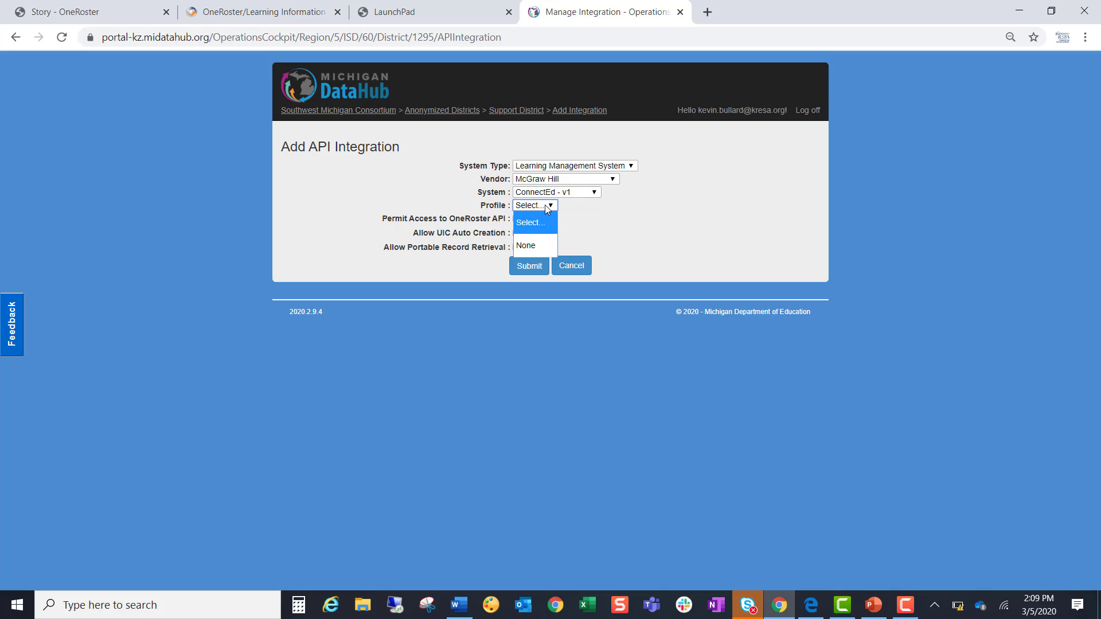
{"action": "left_click", "coordinate": [542, 249]}
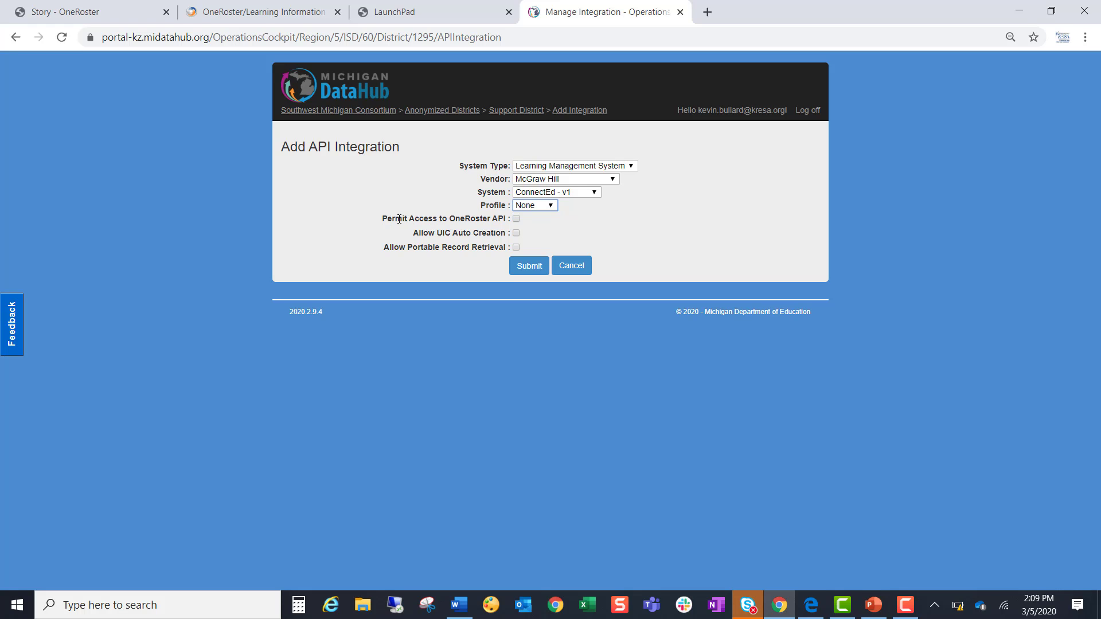
Enable Permit Access to OneRoster API, revealing the authorization and endpoint URLs
{"action": "left_click_drag", "start_coordinate": [388, 219], "coordinate": [504, 220]}
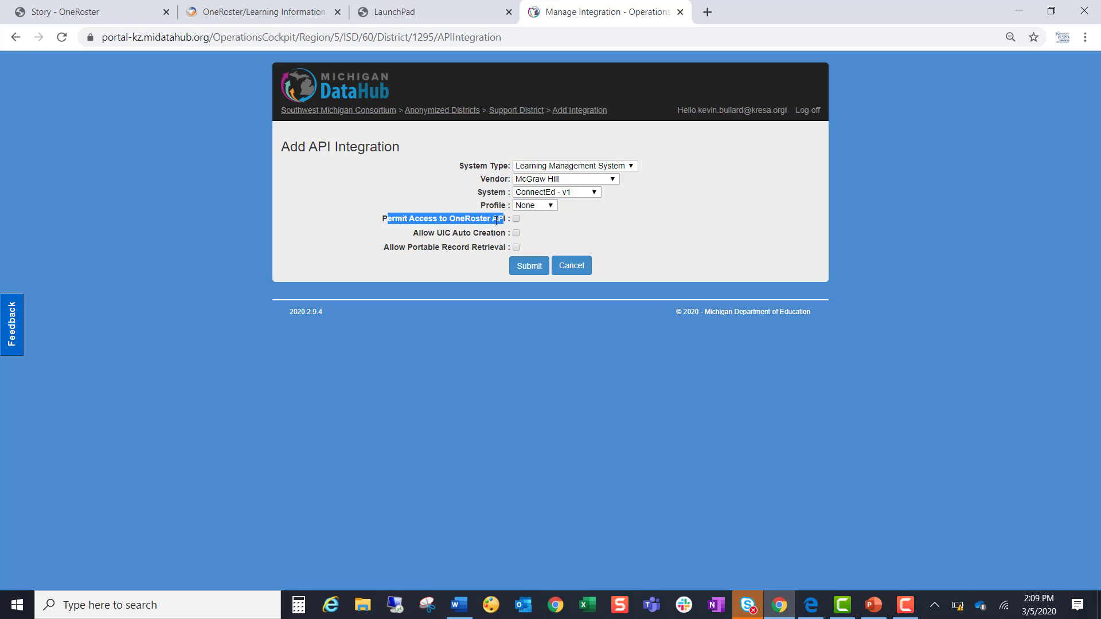
{"action": "left_click", "coordinate": [496, 221]}
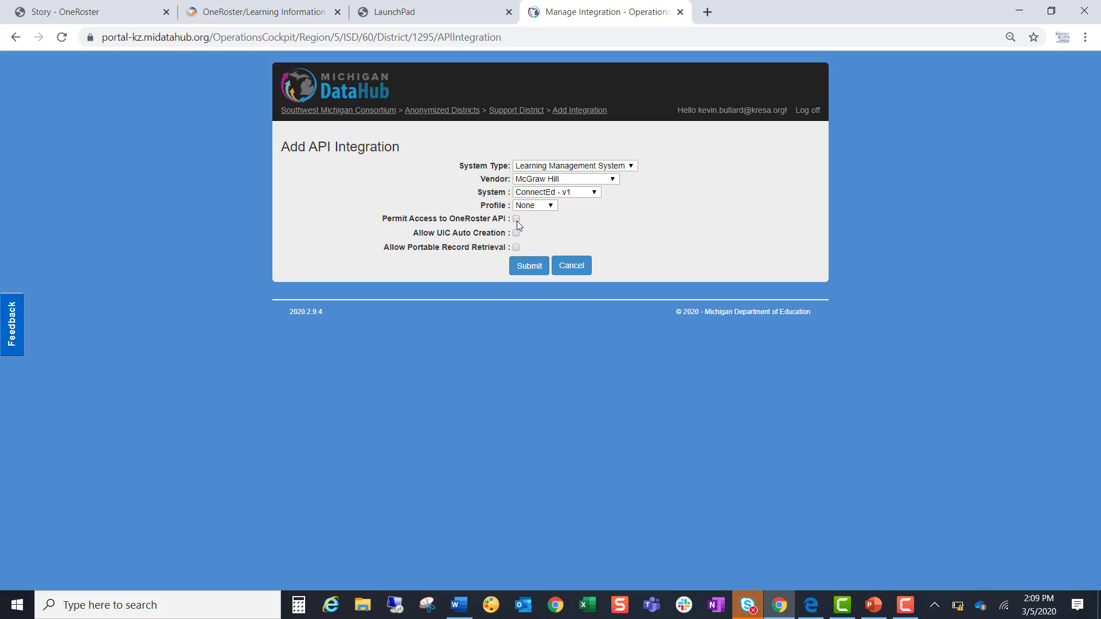
{"action": "left_click", "coordinate": [517, 219]}
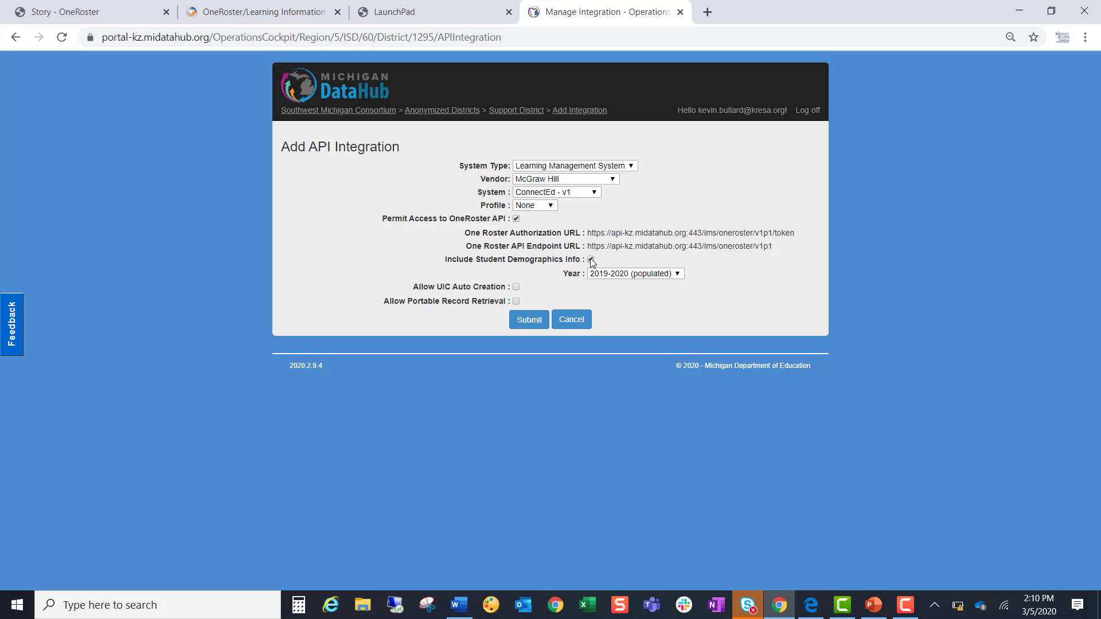
Include student demographics info and keep the year at 2019-2020 (populated)
{"action": "left_click_drag", "start_coordinate": [447, 260], "coordinate": [587, 260]}
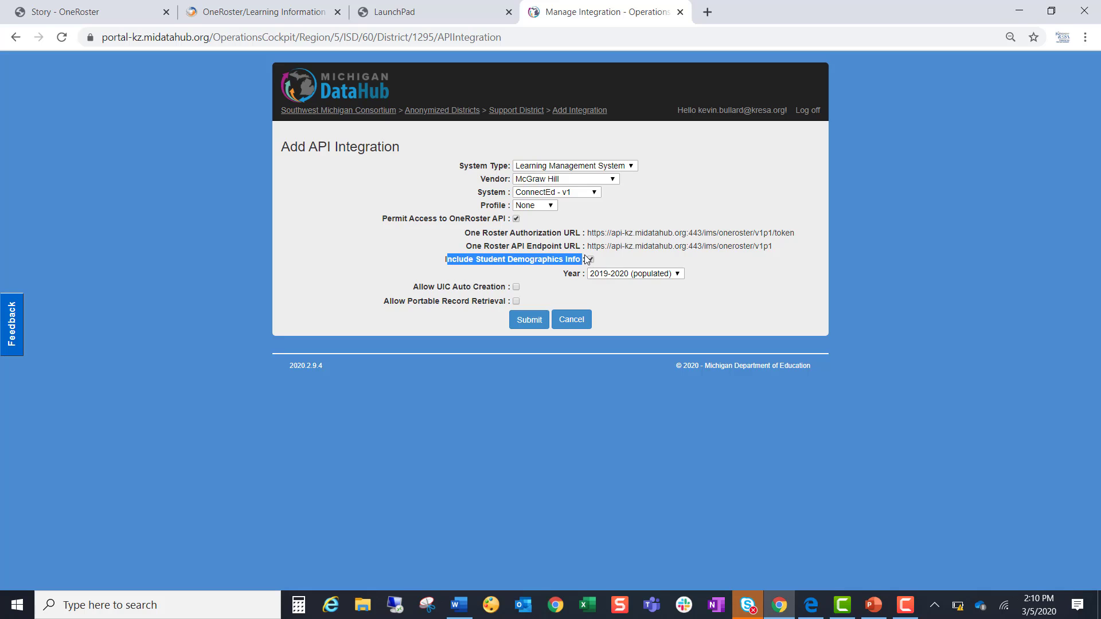
{"action": "left_click", "coordinate": [615, 275]}
{"action": "left_click", "coordinate": [615, 276]}
{"action": "left_click", "coordinate": [615, 275]}
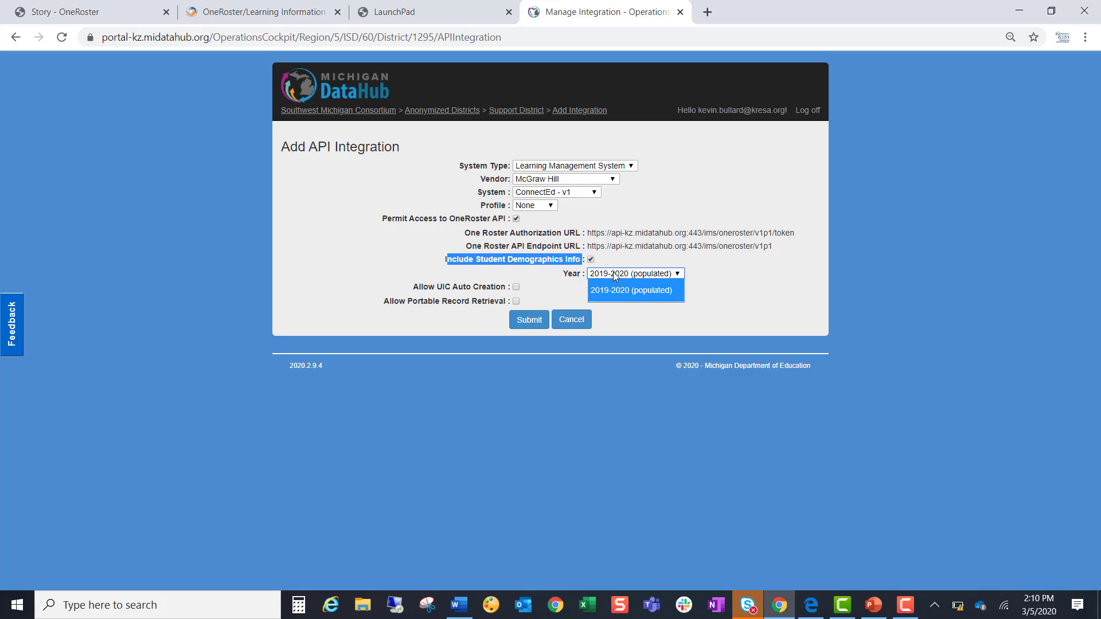
{"action": "left_click", "coordinate": [614, 275]}
{"action": "left_click", "coordinate": [629, 306]}
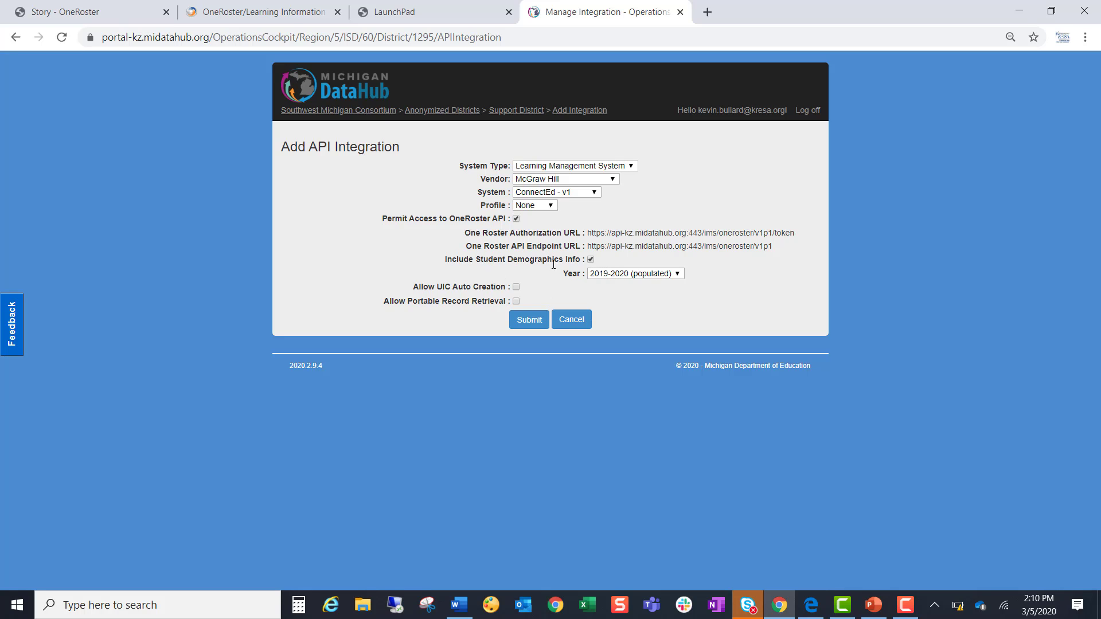
Submit the ConnectEd integration and find Learning Management System: ConnectEd 1 under API Integrations
{"action": "left_click", "coordinate": [531, 319]}
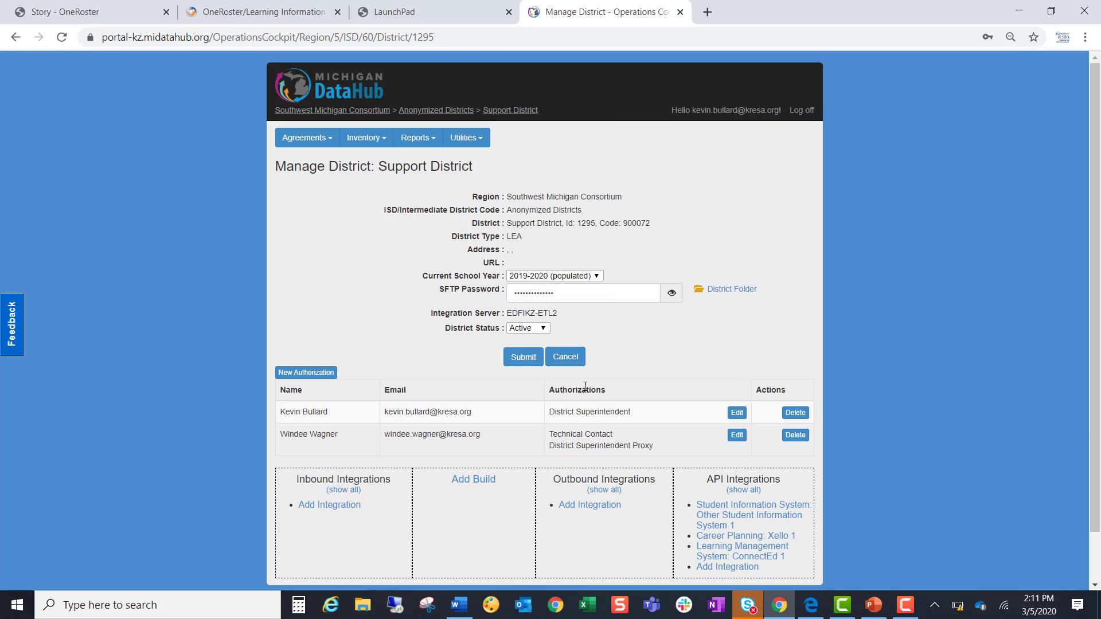
{"action": "scroll", "coordinate": [631, 396], "scroll_direction": "down", "scroll_amount": 1}
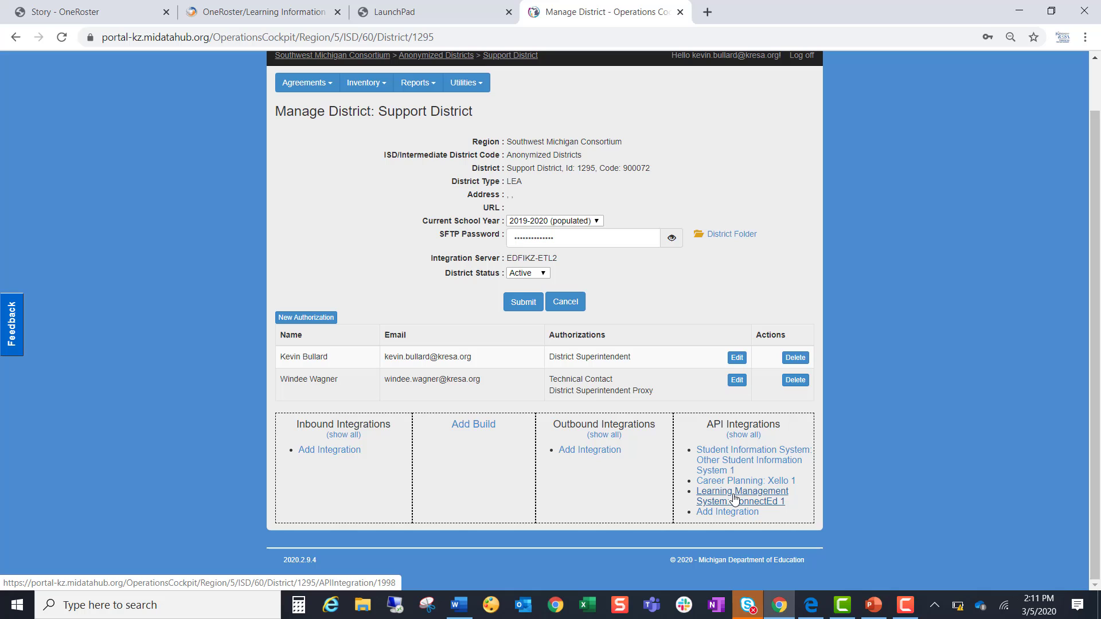
Open the ConnectEd 1 integration details and run the API connection test to Test Passed
{"action": "left_click", "coordinate": [735, 499]}
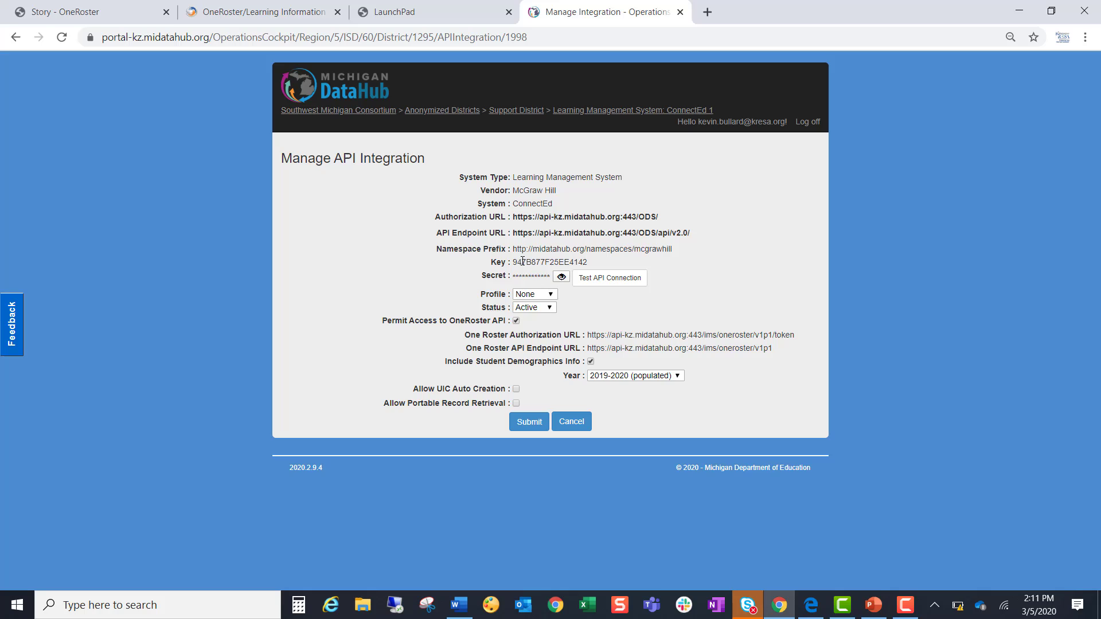
{"action": "left_click", "coordinate": [598, 281]}
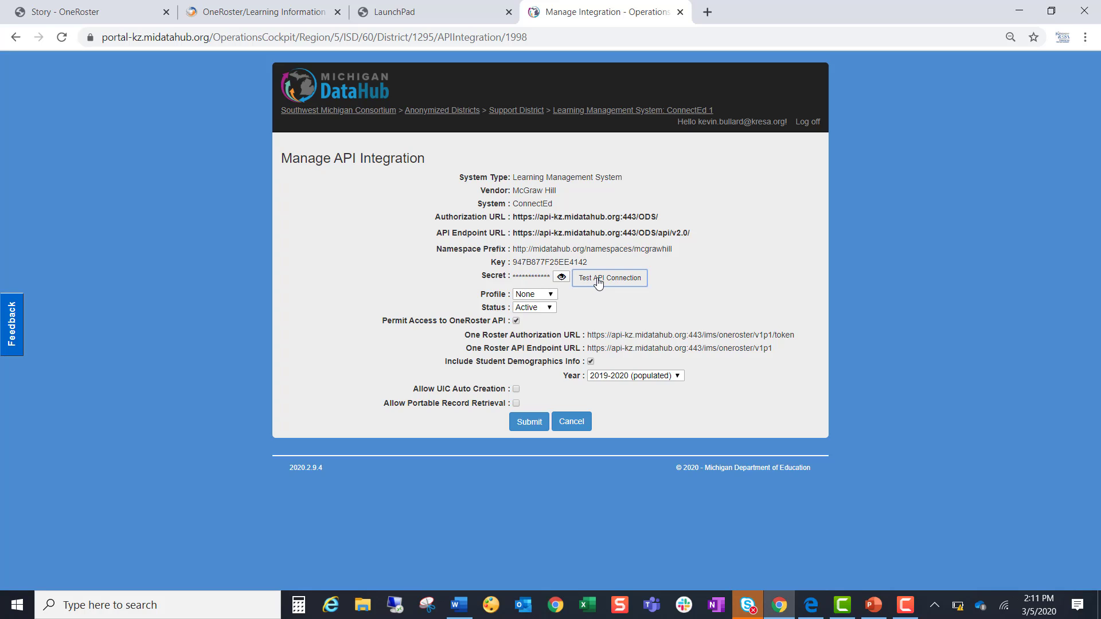
{"action": "left_click", "coordinate": [737, 300]}
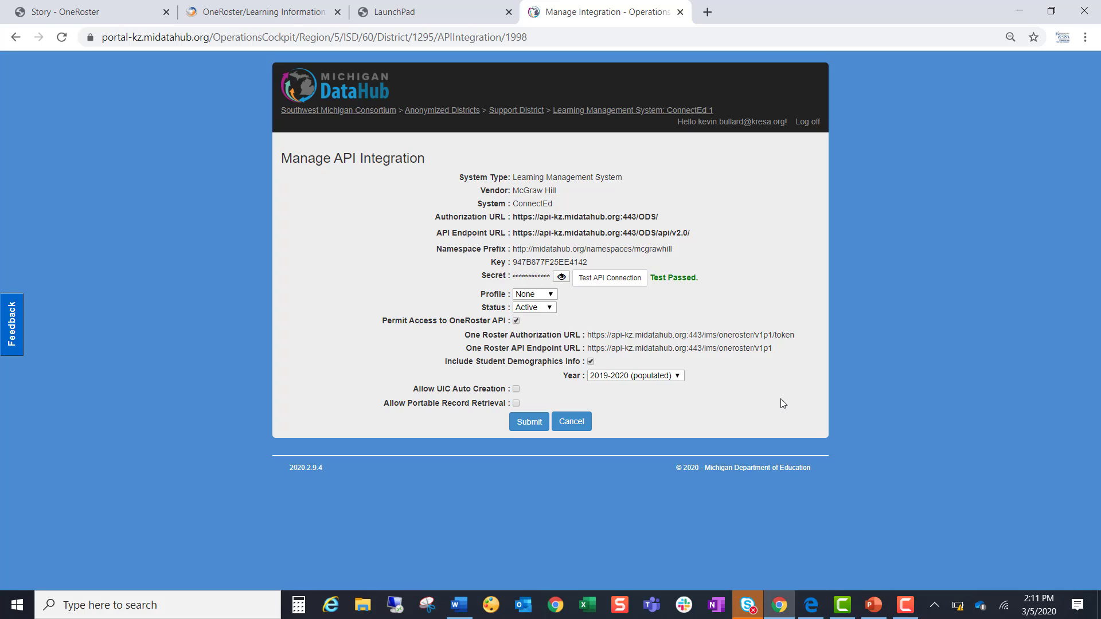